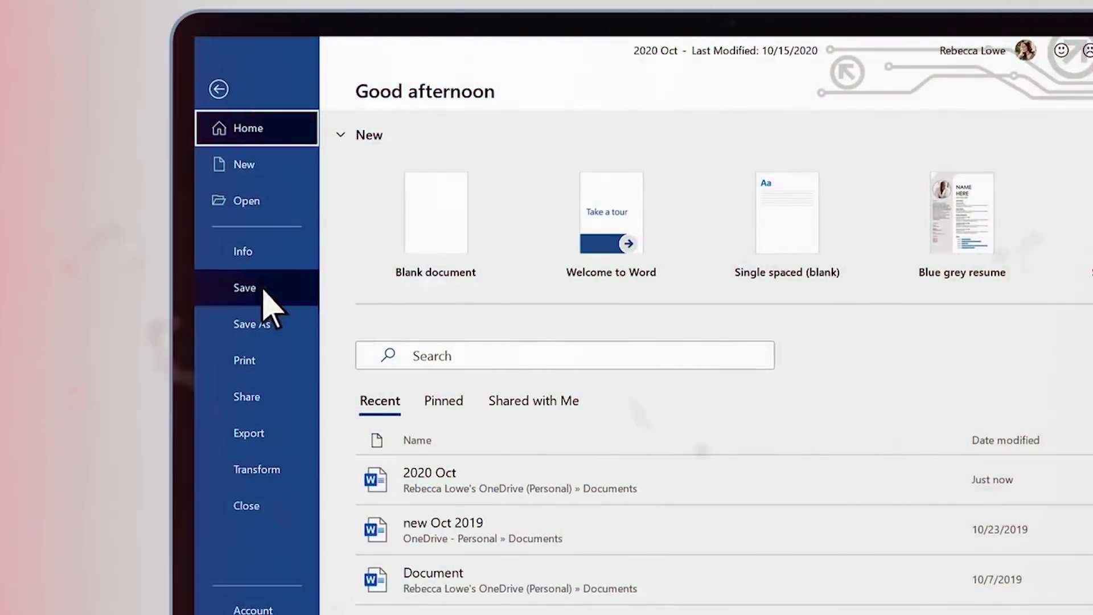
Save the open Word document and restart the device to finish the pending Windows 10 version 21H1 feature update.
click(262, 287)
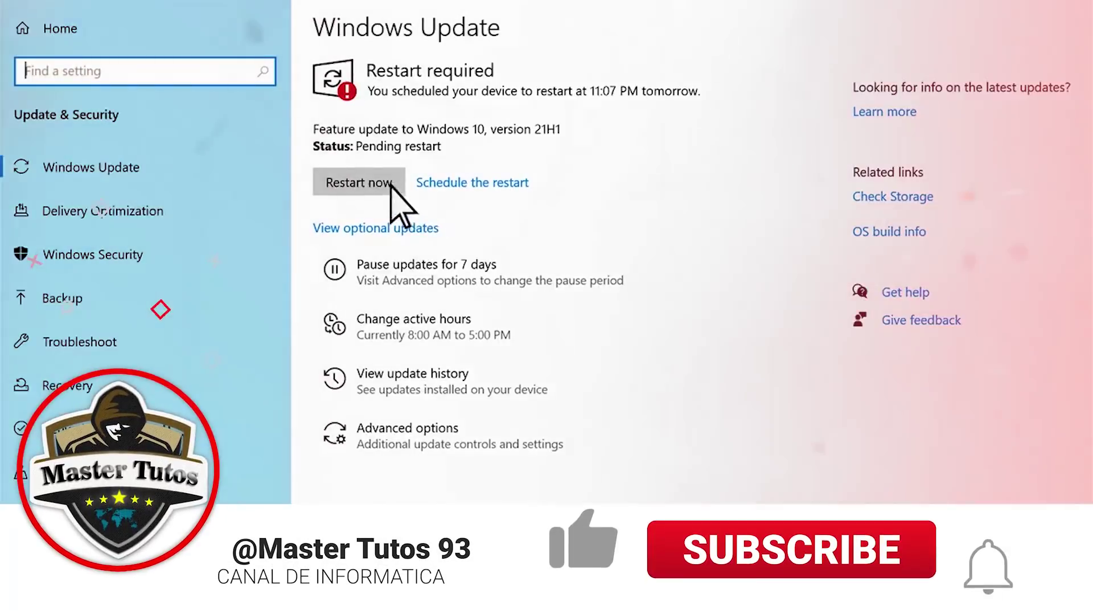
click(393, 185)
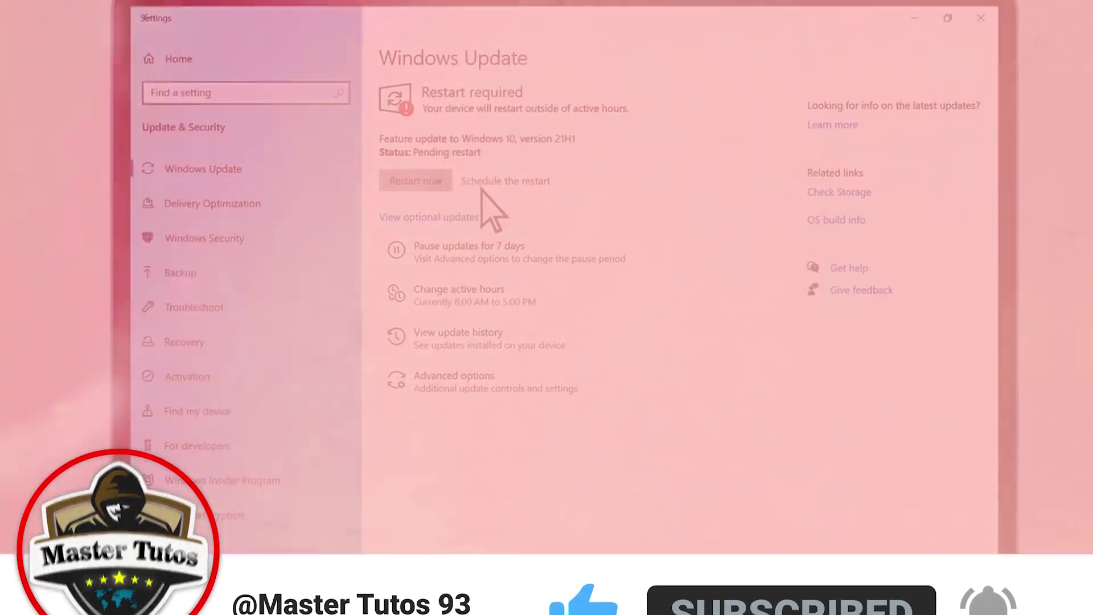
Turn on the scheduled restart for the pending Windows update and open its time for editing.
click(483, 187)
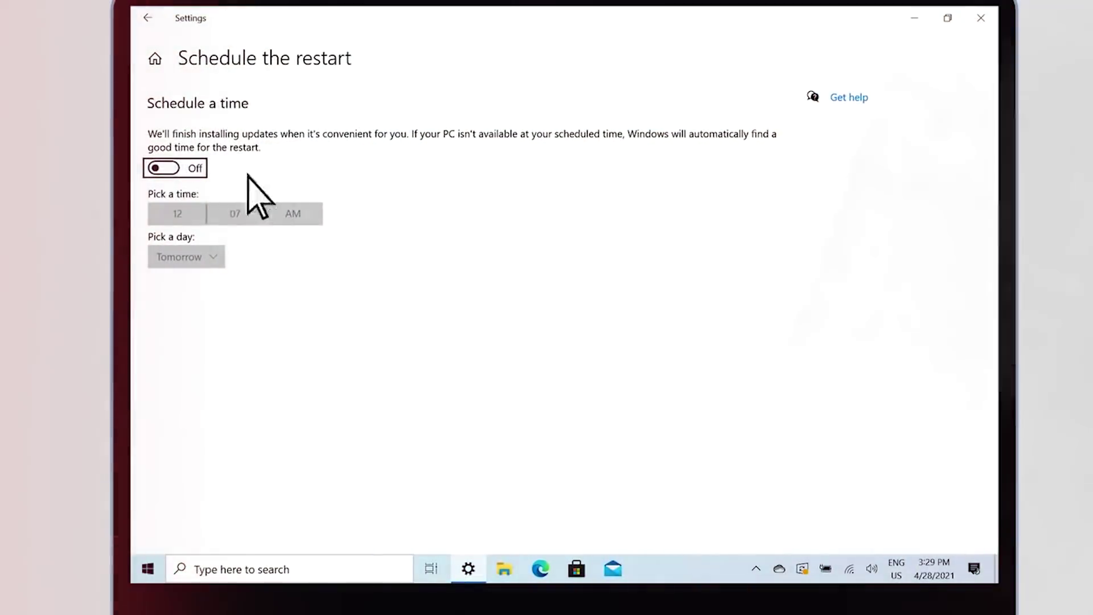
click(168, 169)
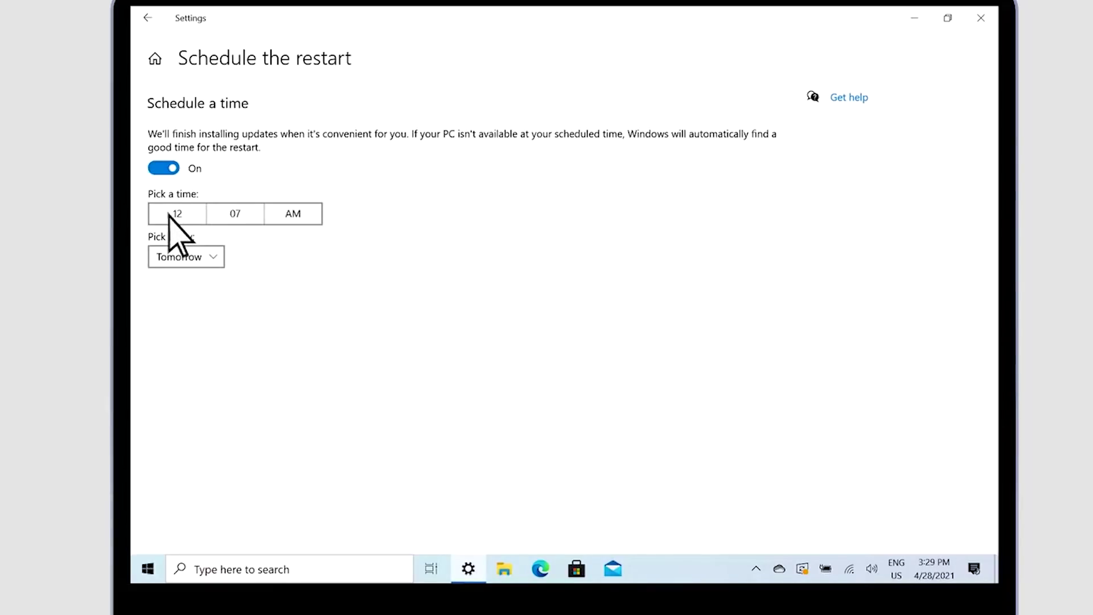
click(169, 215)
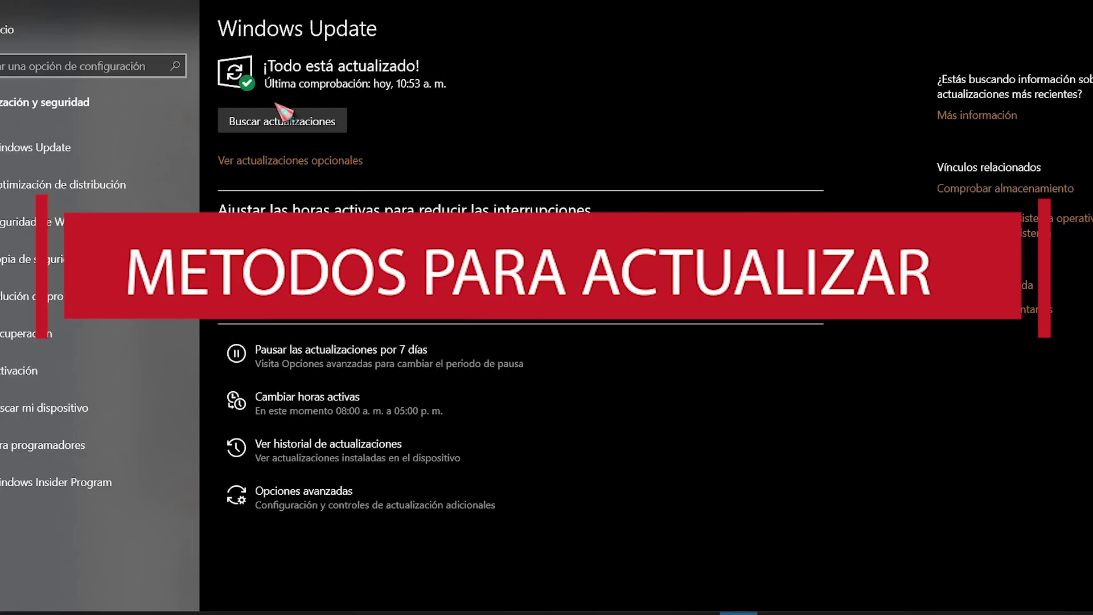
Check for new updates in Windows Update.
click(293, 124)
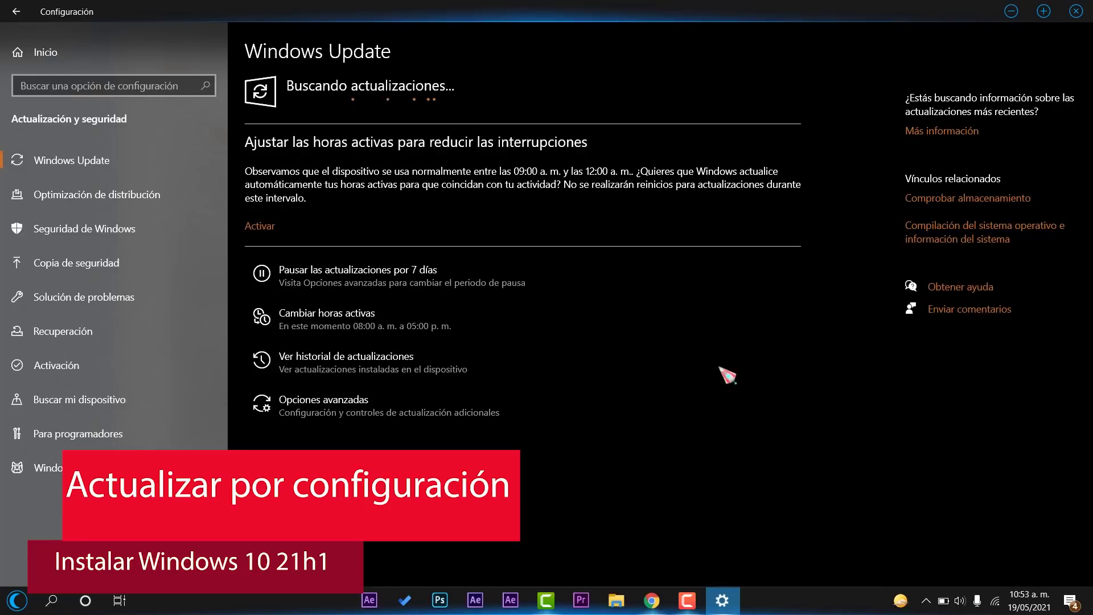
click(926, 603)
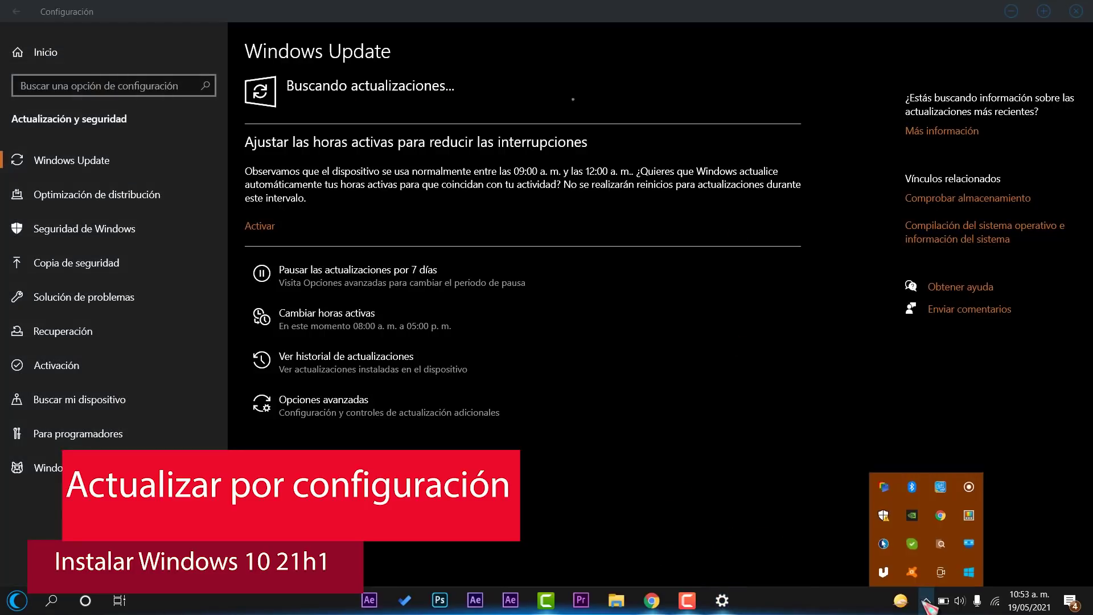
click(736, 478)
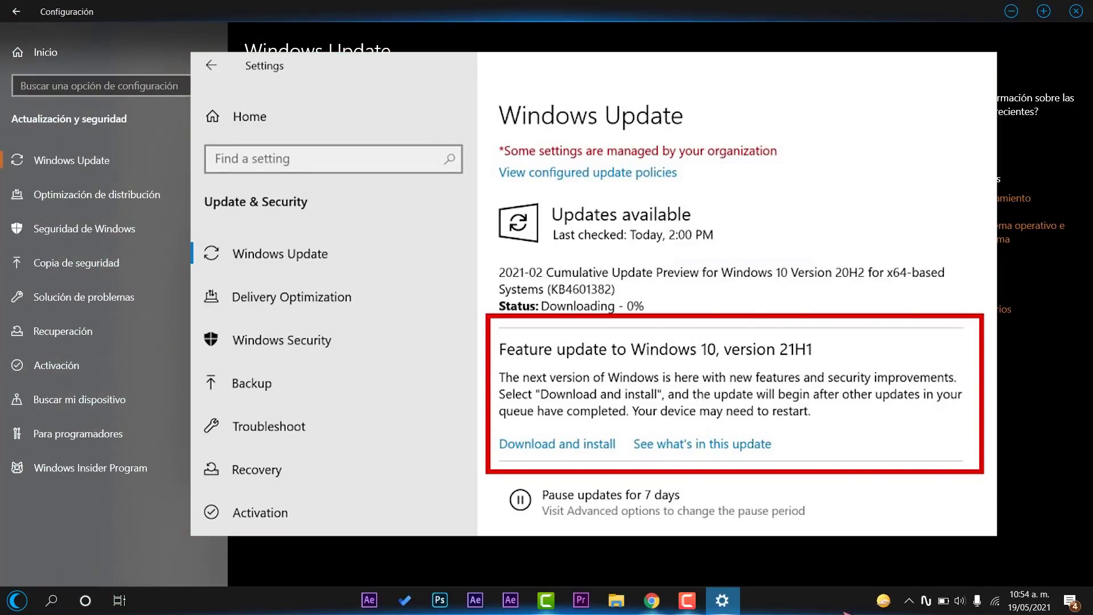
click(884, 601)
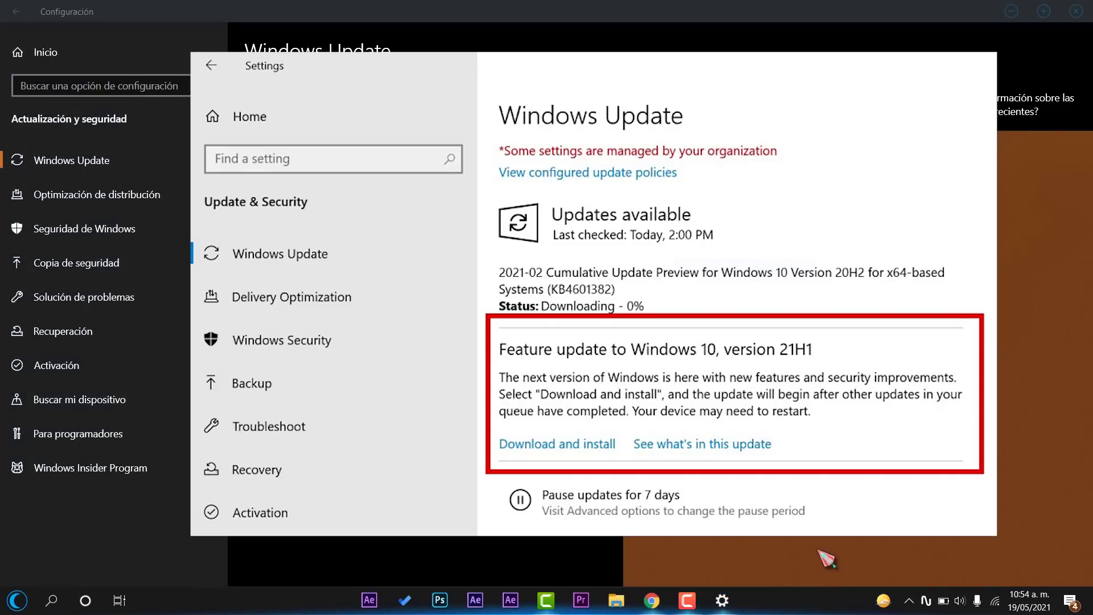
click(926, 600)
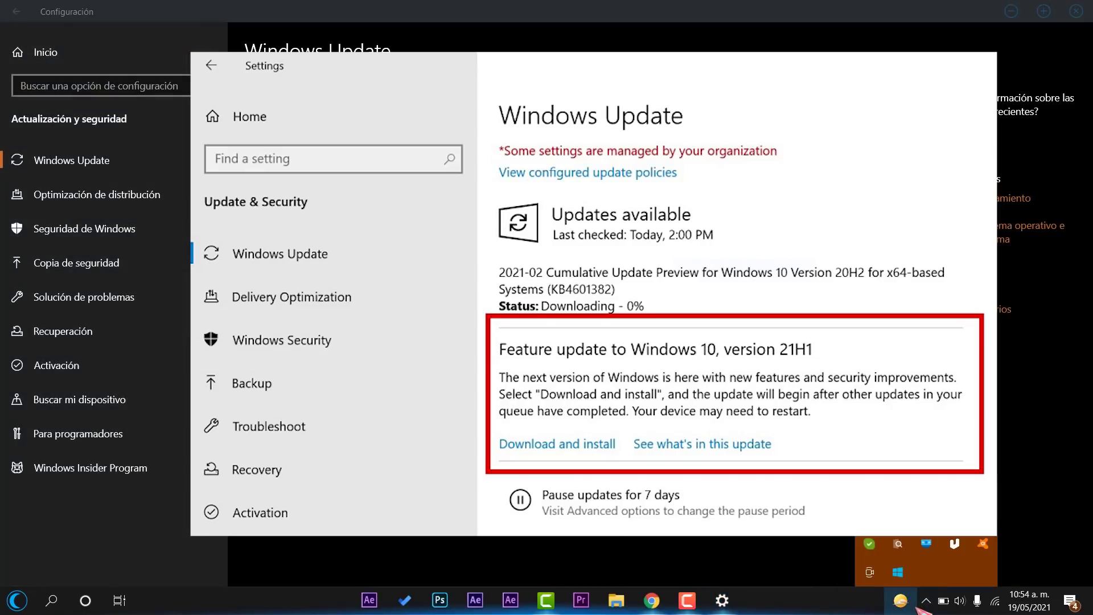
click(898, 573)
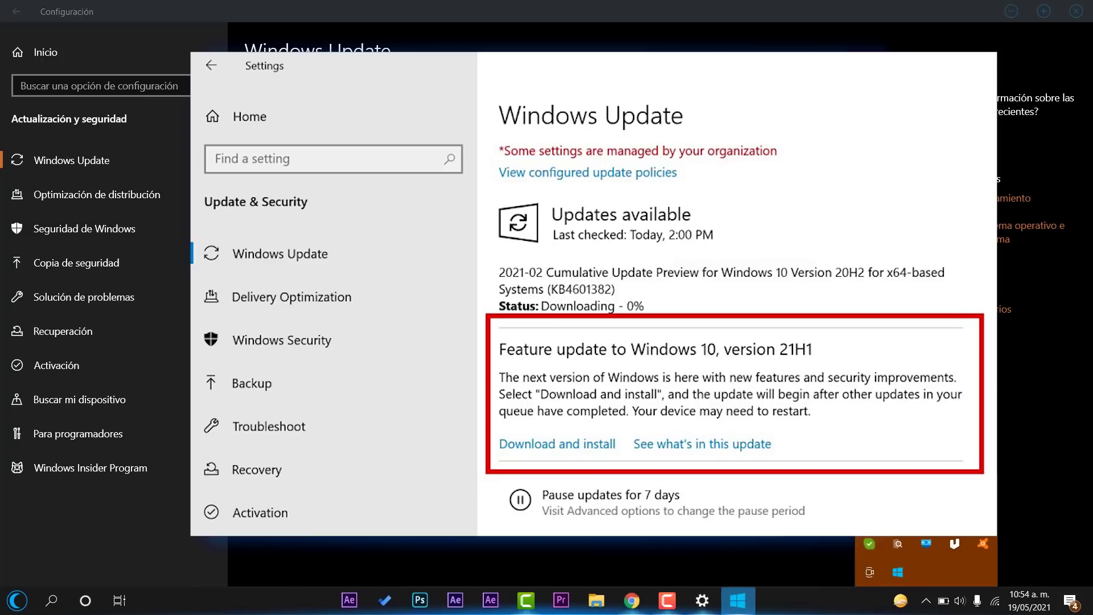
click(928, 603)
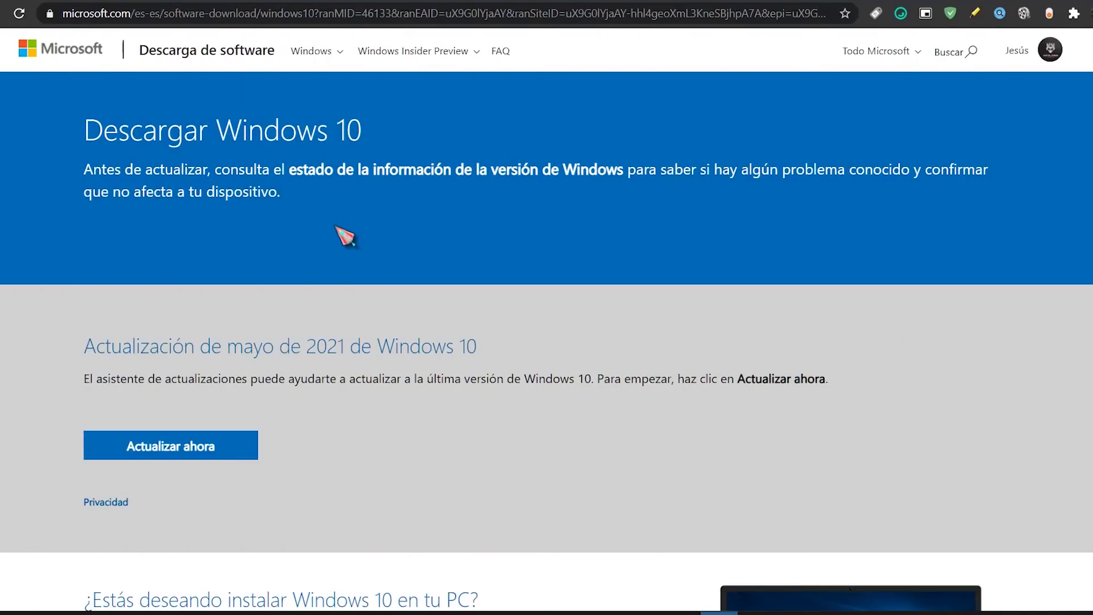
Download the Windows 10 Update Assistant from Microsoft's download page and start the update to version 21H1.
scroll(547, 319, down, 15)
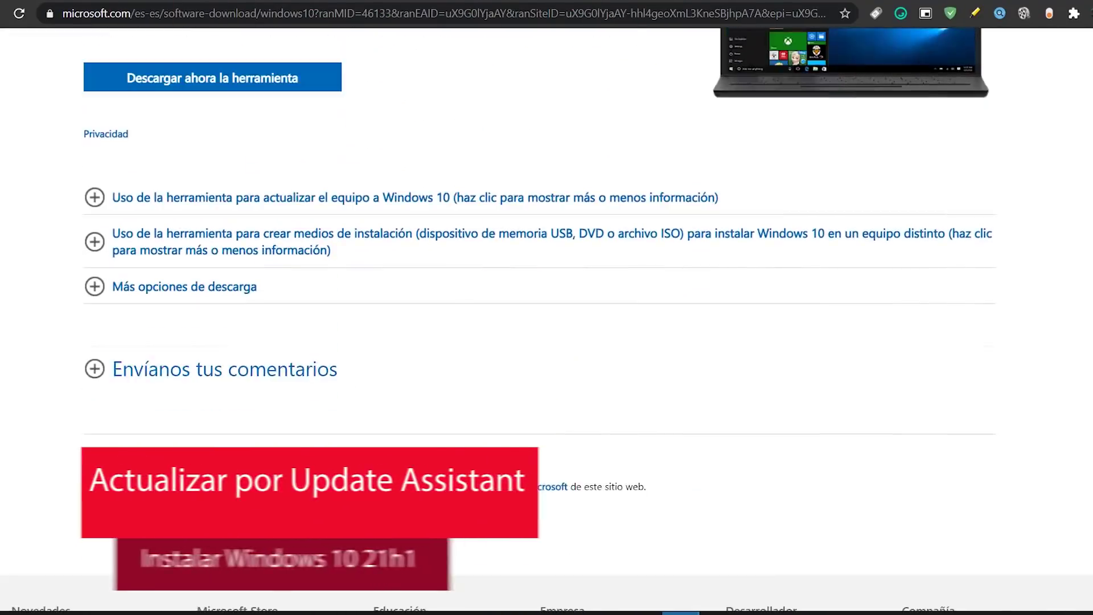
scroll(219, 443, up, 20)
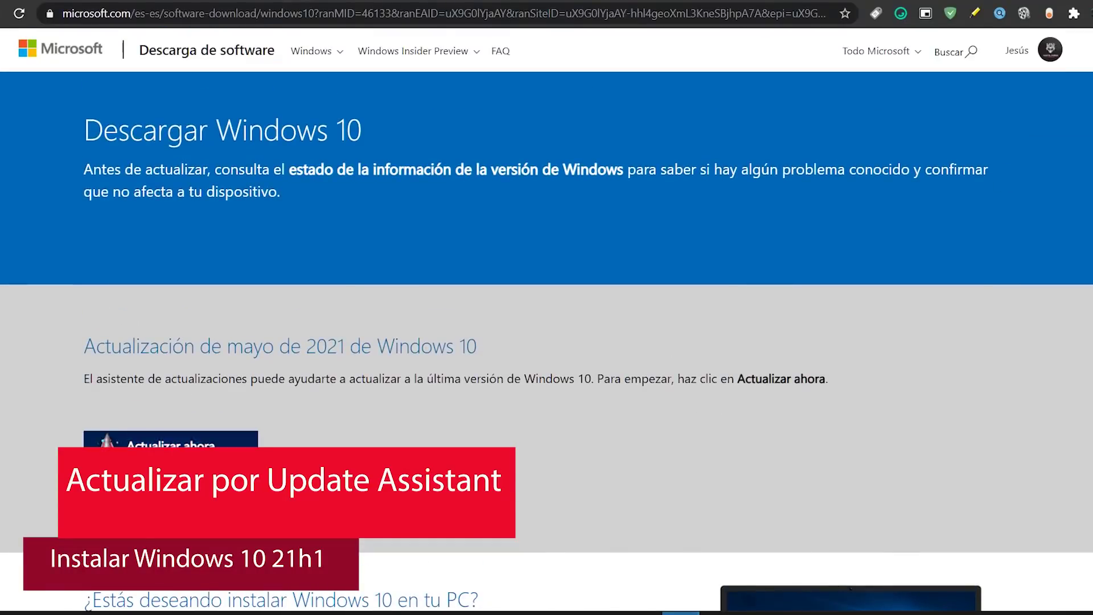
click(219, 443)
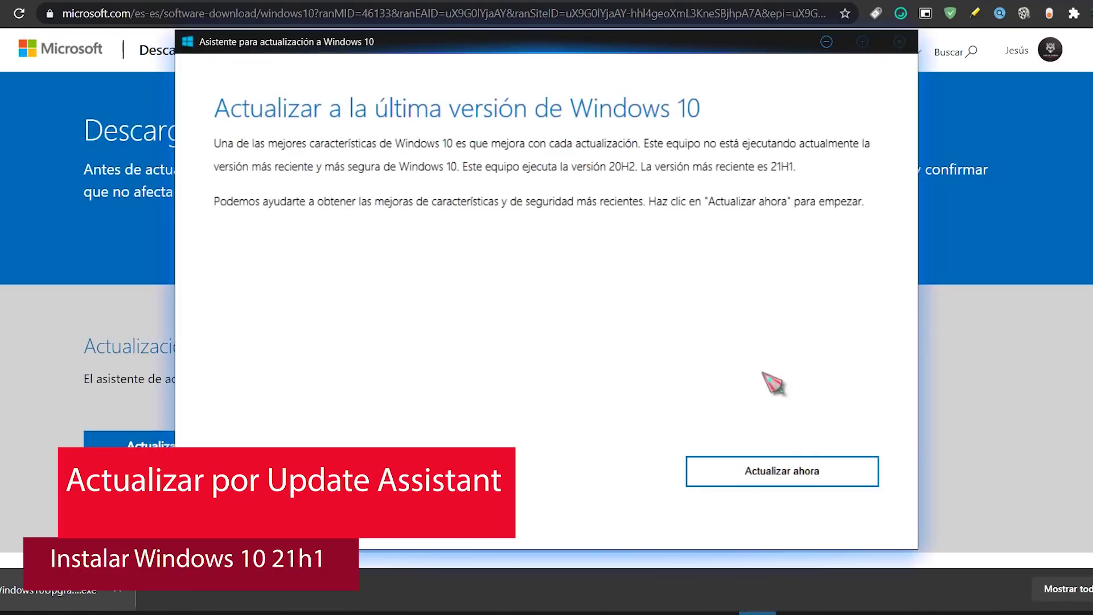
click(808, 478)
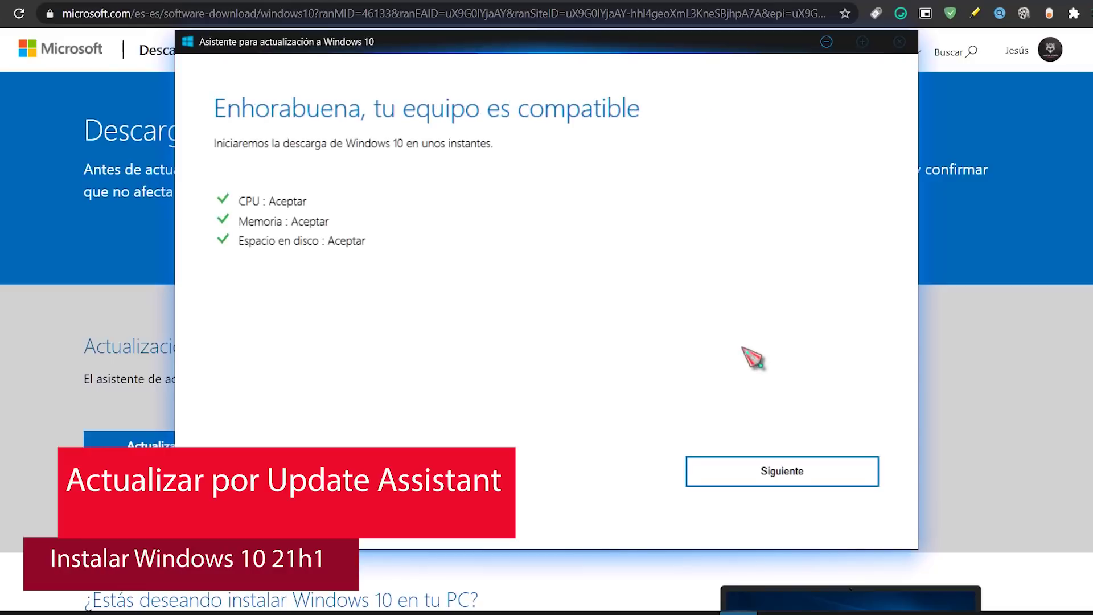
click(780, 487)
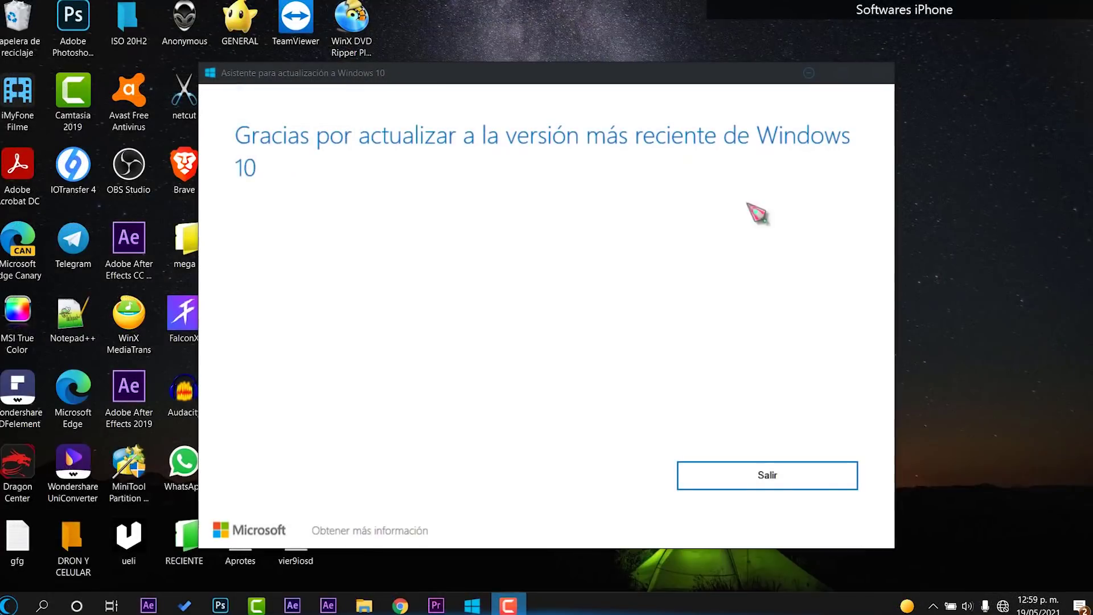
Open the About Windows dialog to check the installed version and move it beside the Update Assistant window.
drag(488, 73, 589, 91)
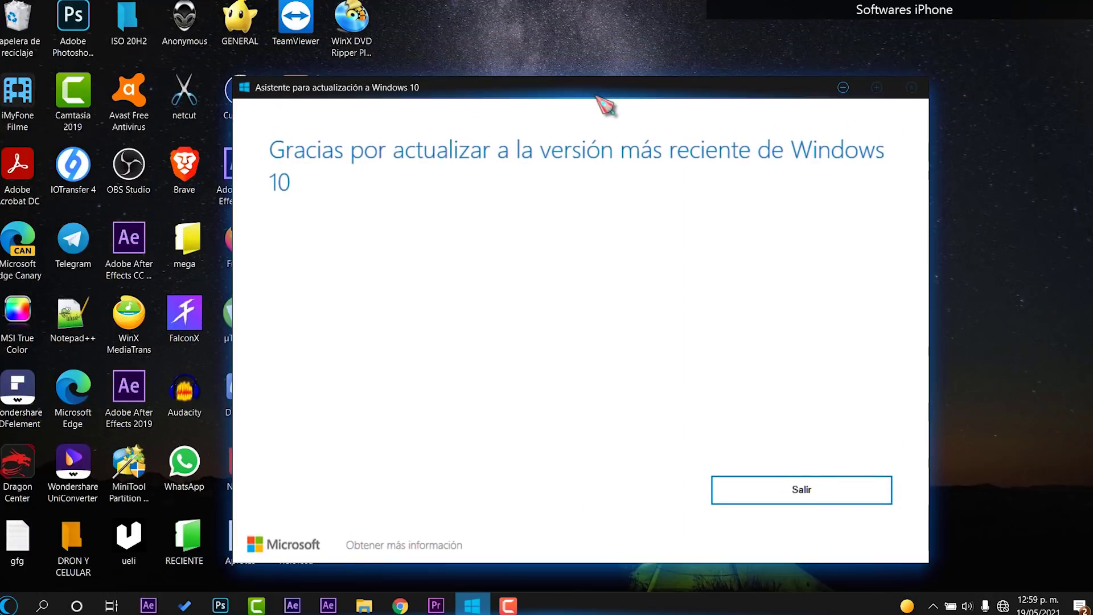
key(super+r)
key(Return)
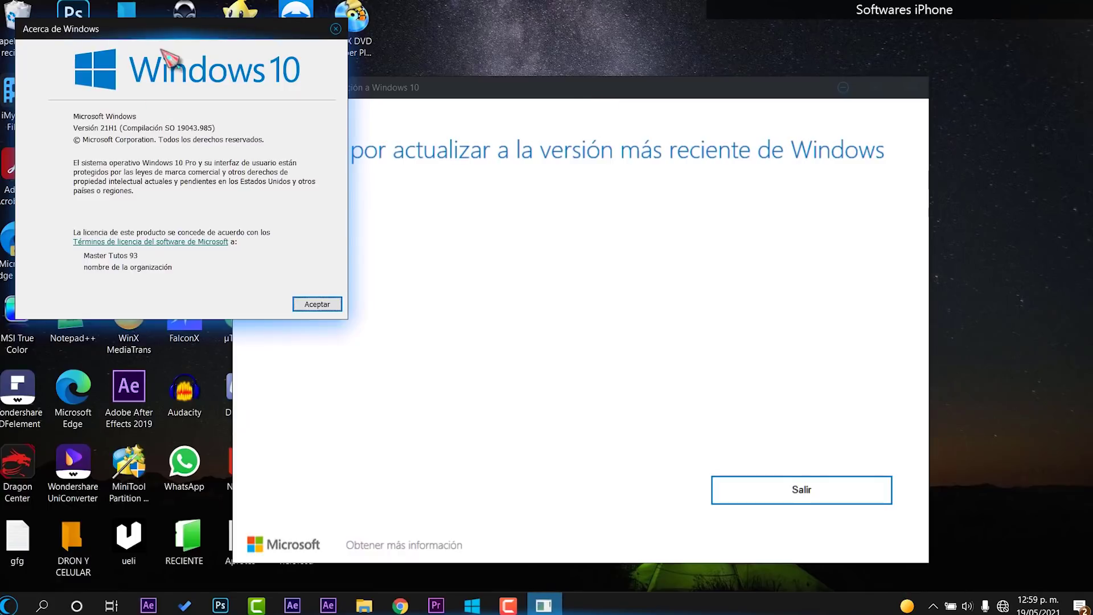
drag(207, 35, 222, 169)
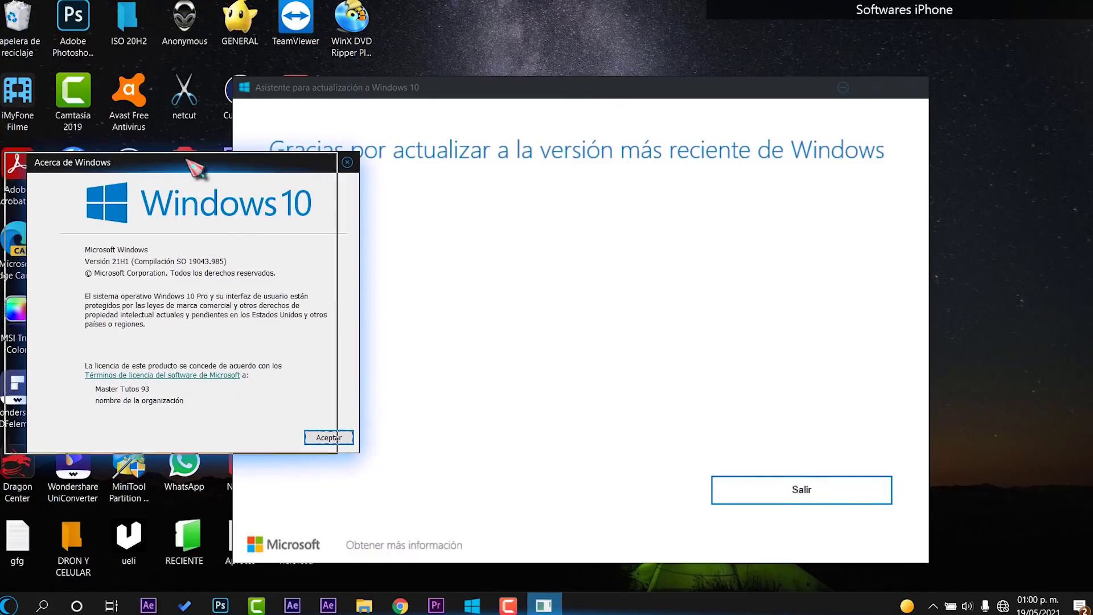
drag(196, 164, 172, 164)
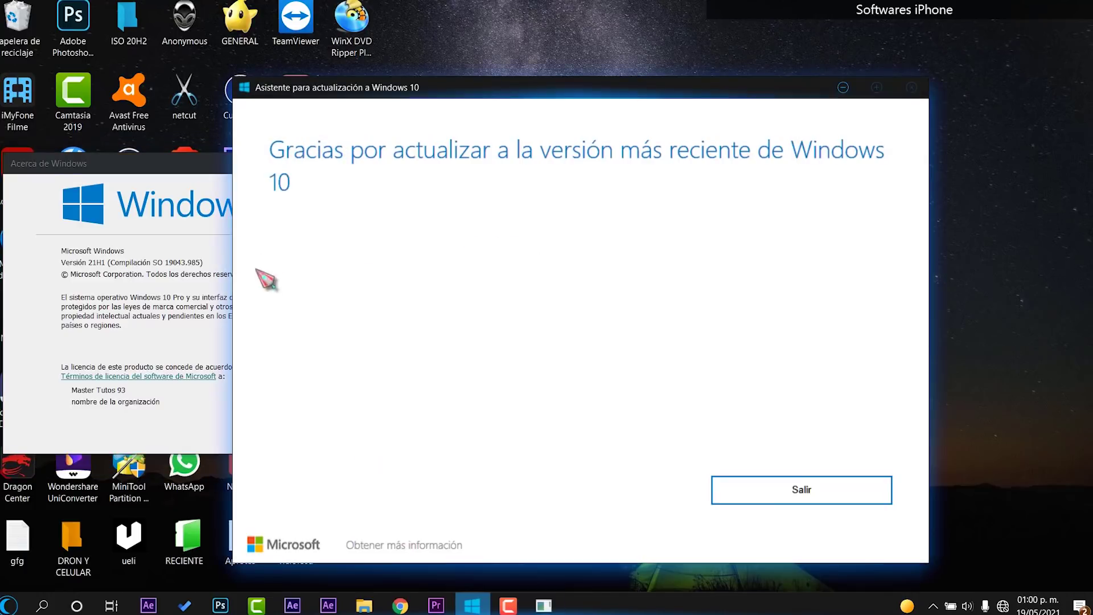
Exit the Update Assistant and close the About Windows dialog.
click(820, 491)
click(305, 438)
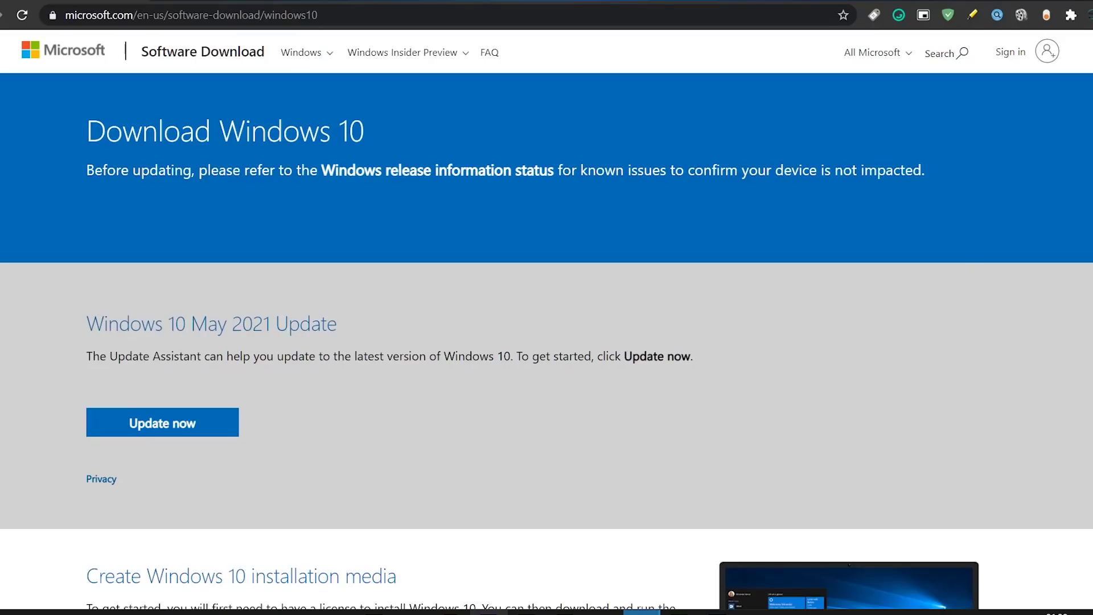
Download the media creation tool from the Create Windows 10 installation media section of Microsoft's download page.
scroll(605, 210, down, 8)
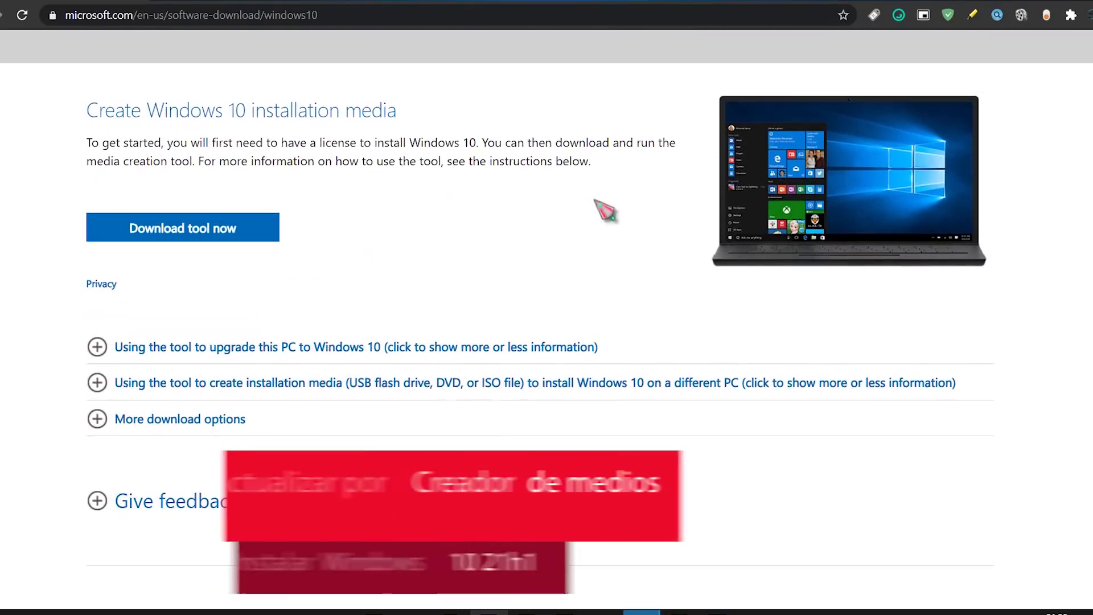
drag(87, 110, 553, 184)
click(599, 184)
scroll(471, 420, down, 7)
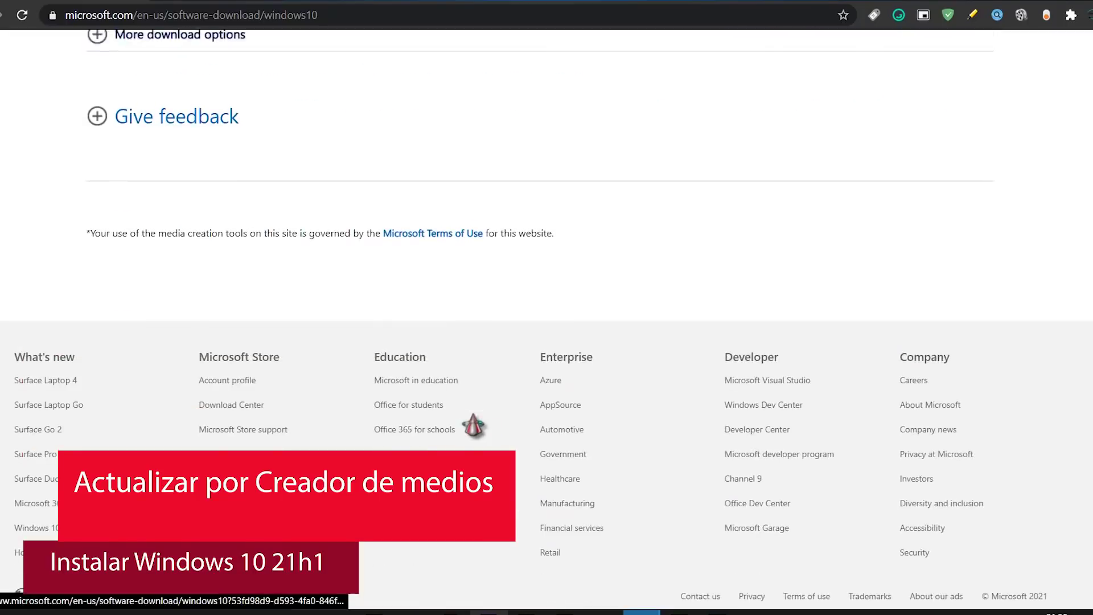
scroll(407, 272, up, 5)
scroll(408, 277, up, 1)
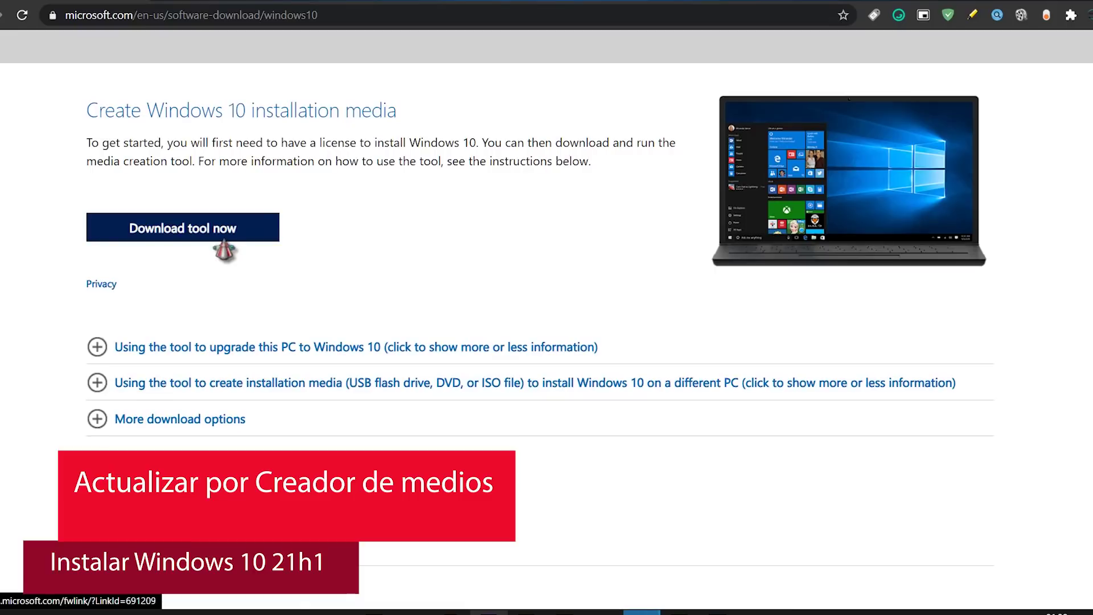
click(225, 238)
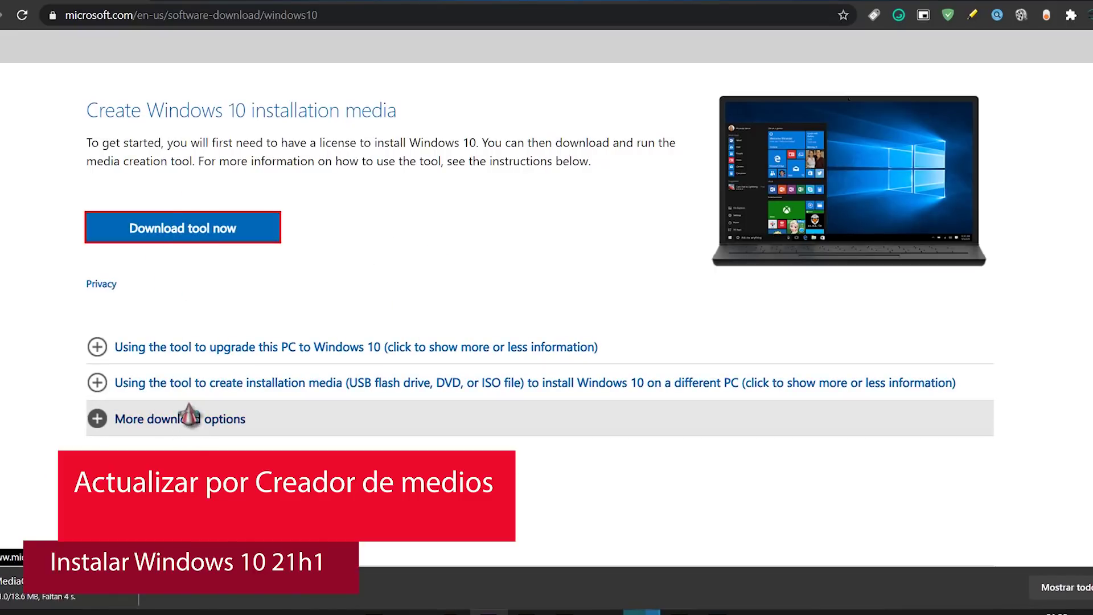
Expand and read the instructions for using the tool to upgrade this PC to Windows 10.
click(97, 347)
scroll(267, 376, down, 20)
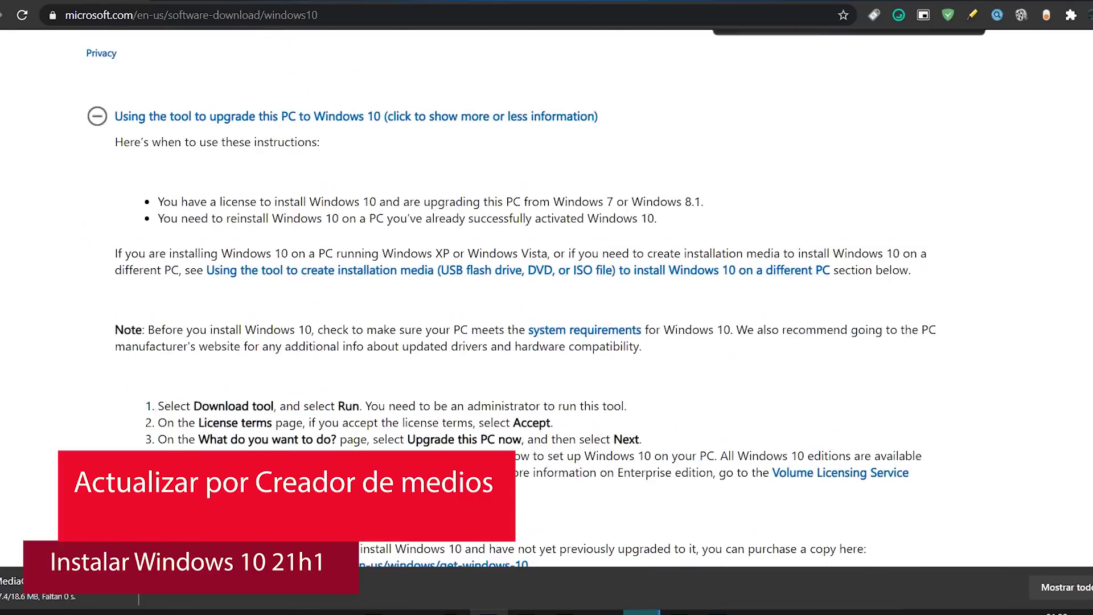
scroll(132, 433, down, 12)
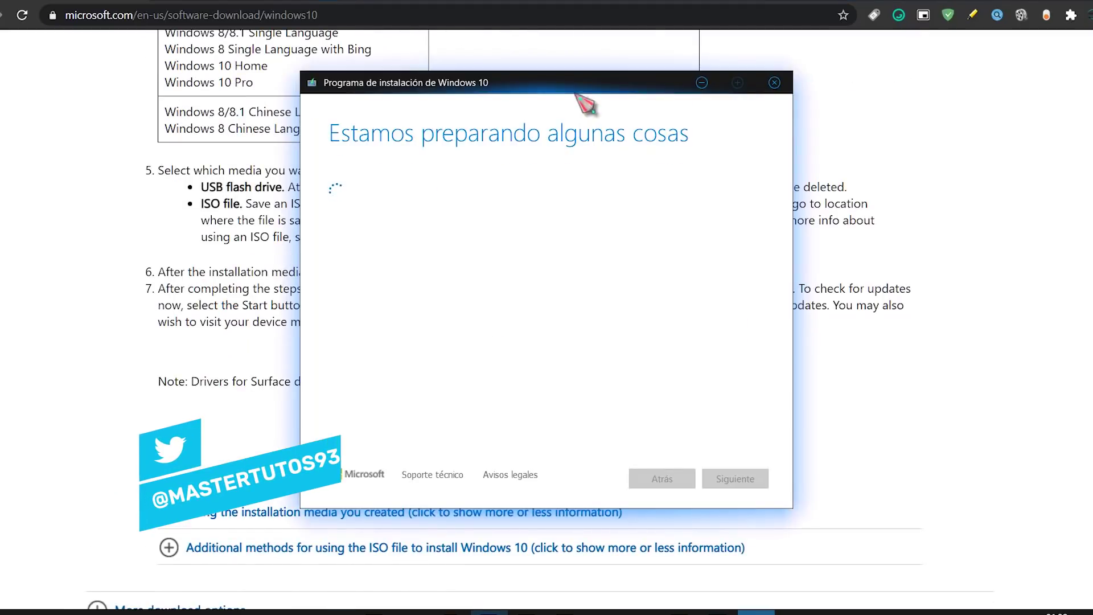
Move the Windows 10 setup window aside and accept the Media Creation Tool license terms.
drag(711, 96, 520, 110)
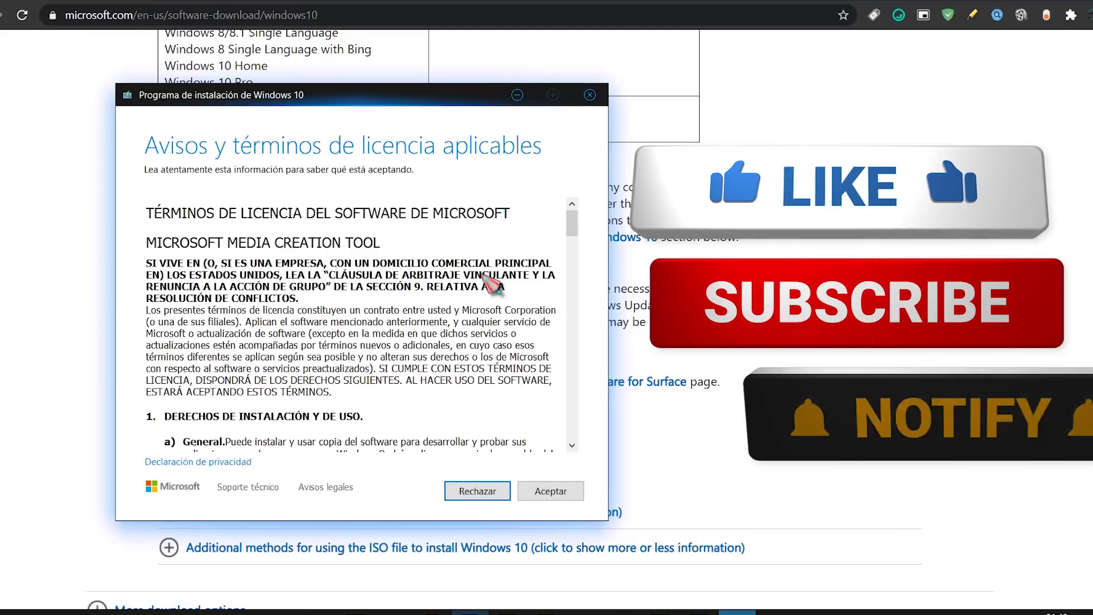
click(549, 500)
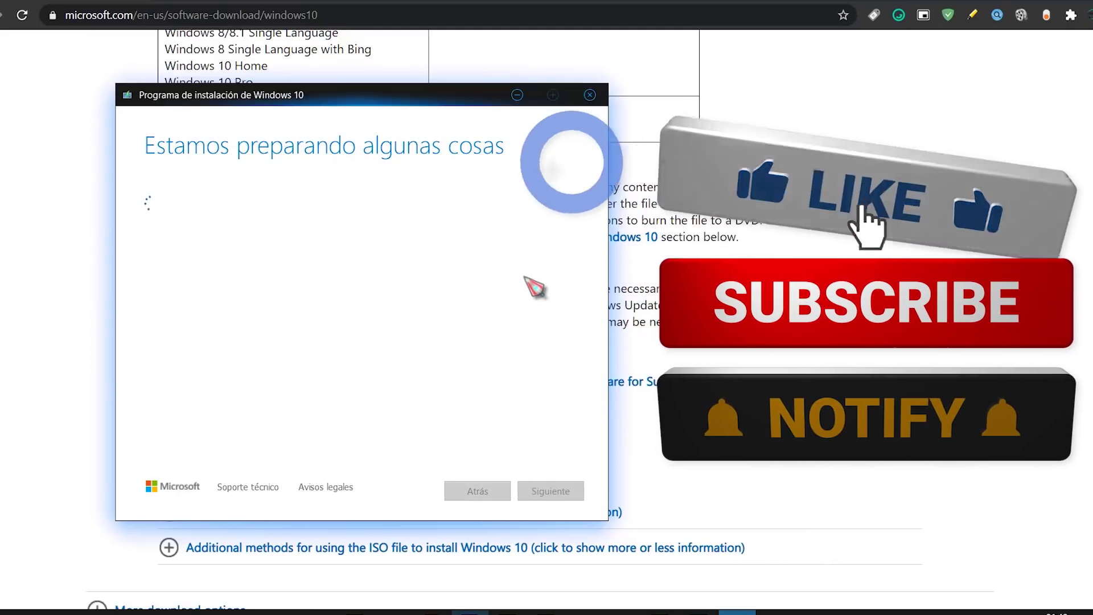